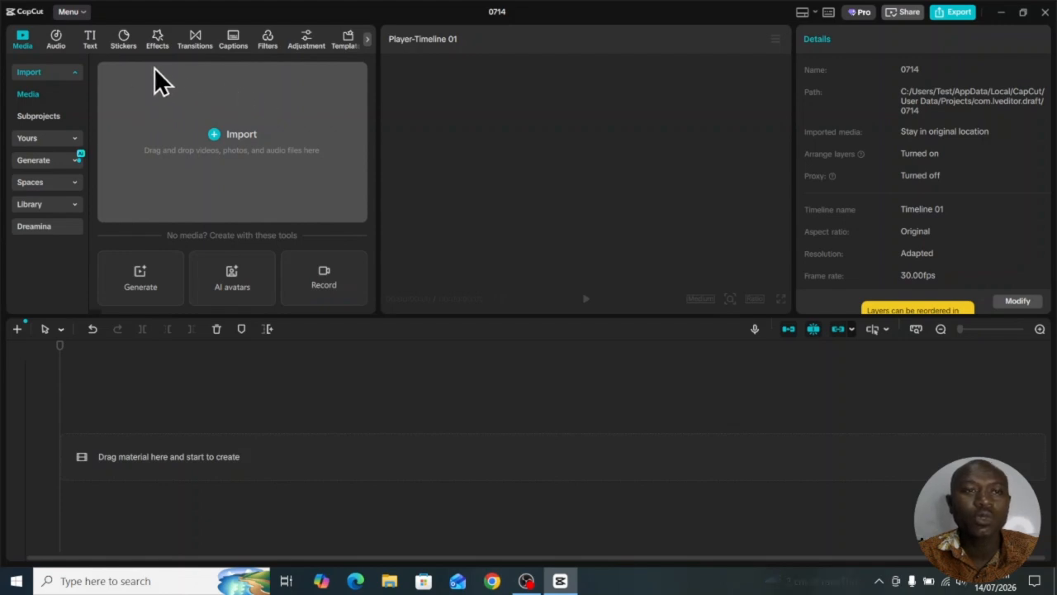
- Add a square shape at the start of the timeline and extend its clip to about 8 seconds
click(122, 35)
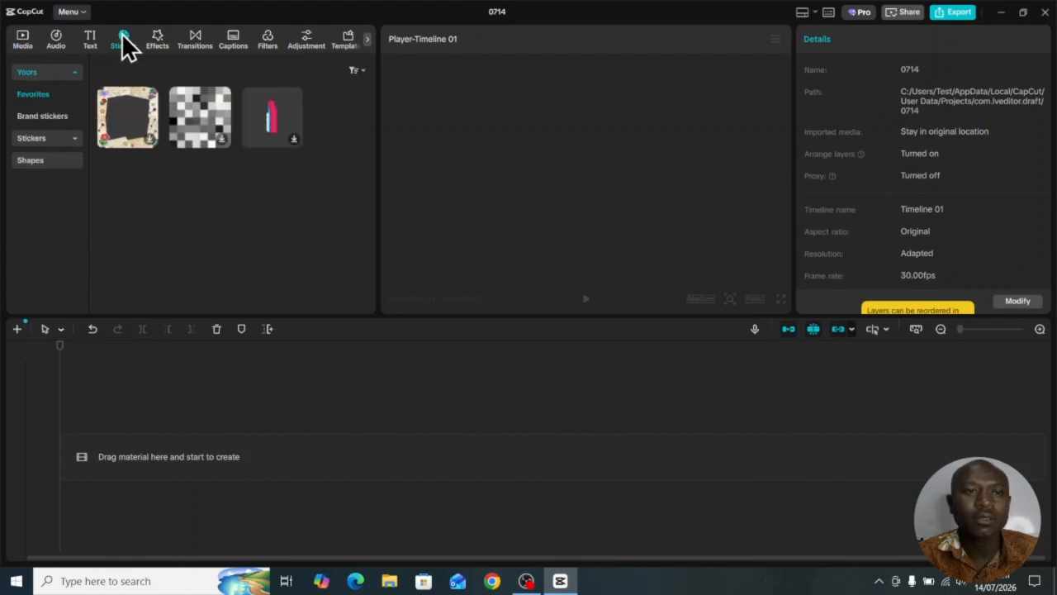
click(34, 161)
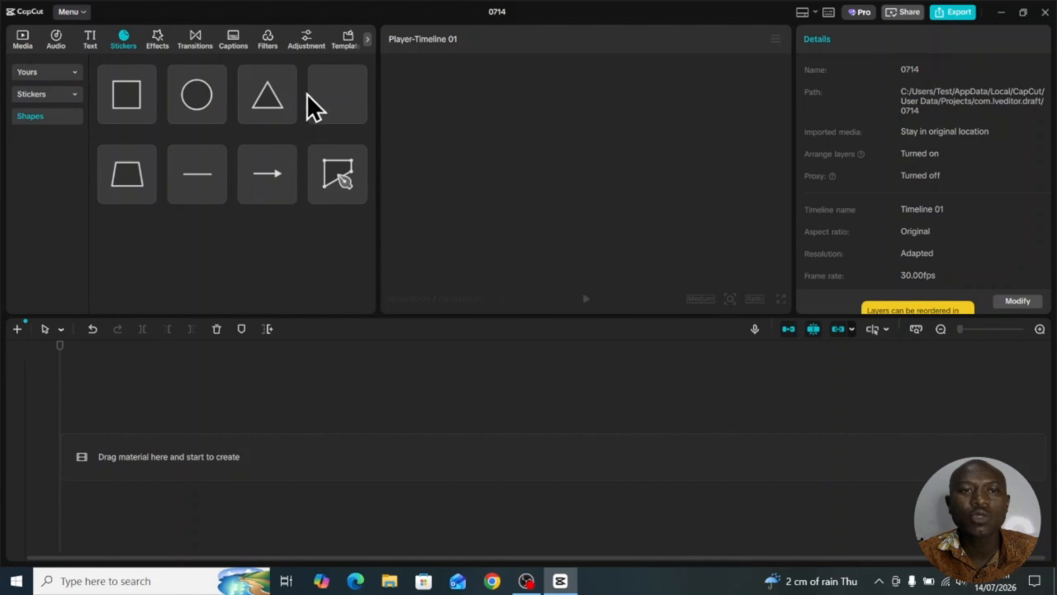
click(125, 87)
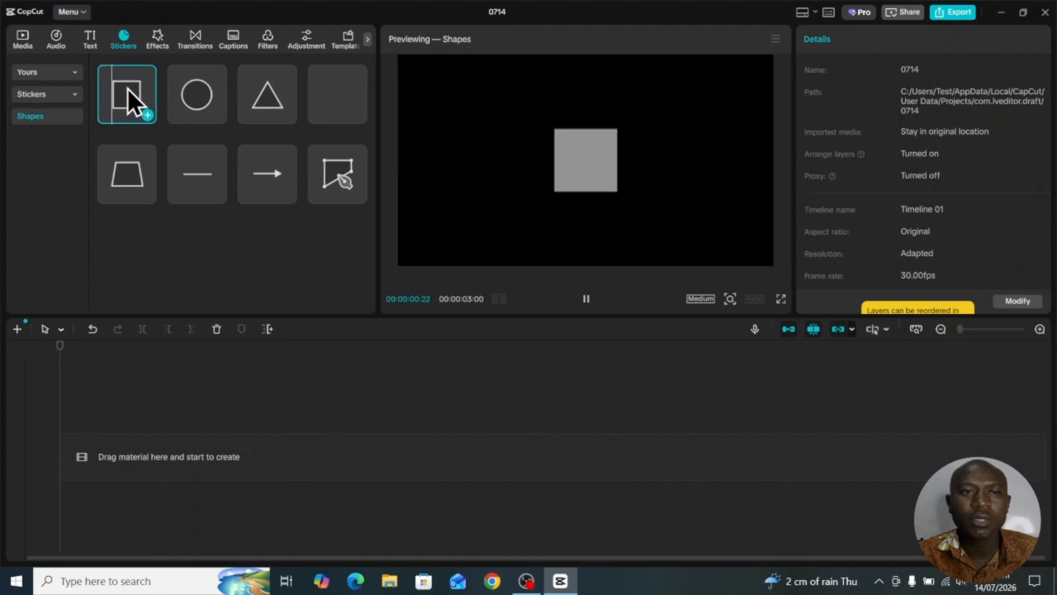
drag(127, 88, 148, 454)
drag(429, 419, 952, 417)
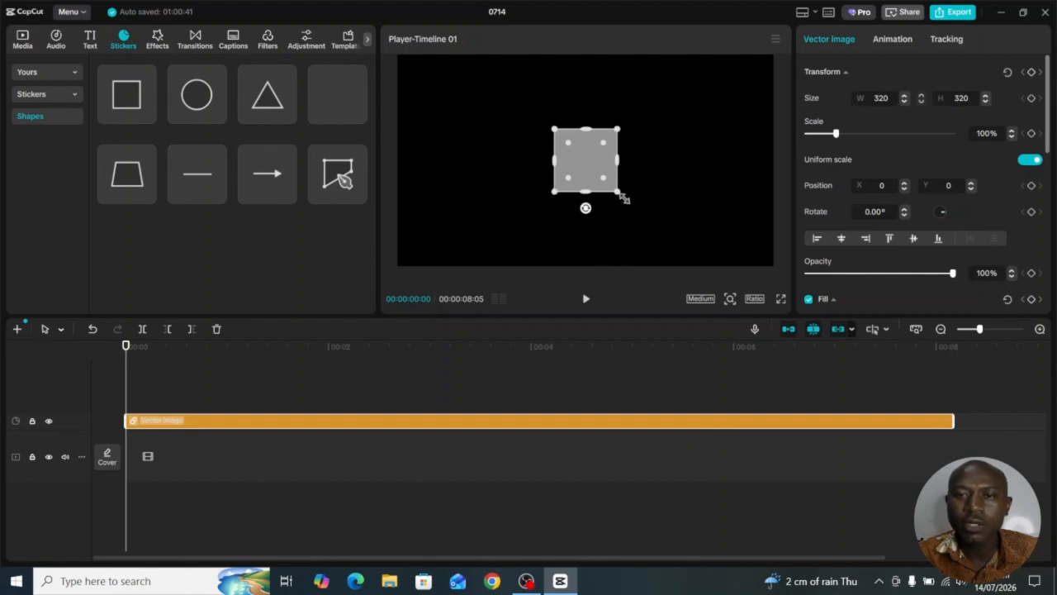
- Resize the square into a wide centred rectangle of about 1249 by 460
drag(621, 195, 712, 242)
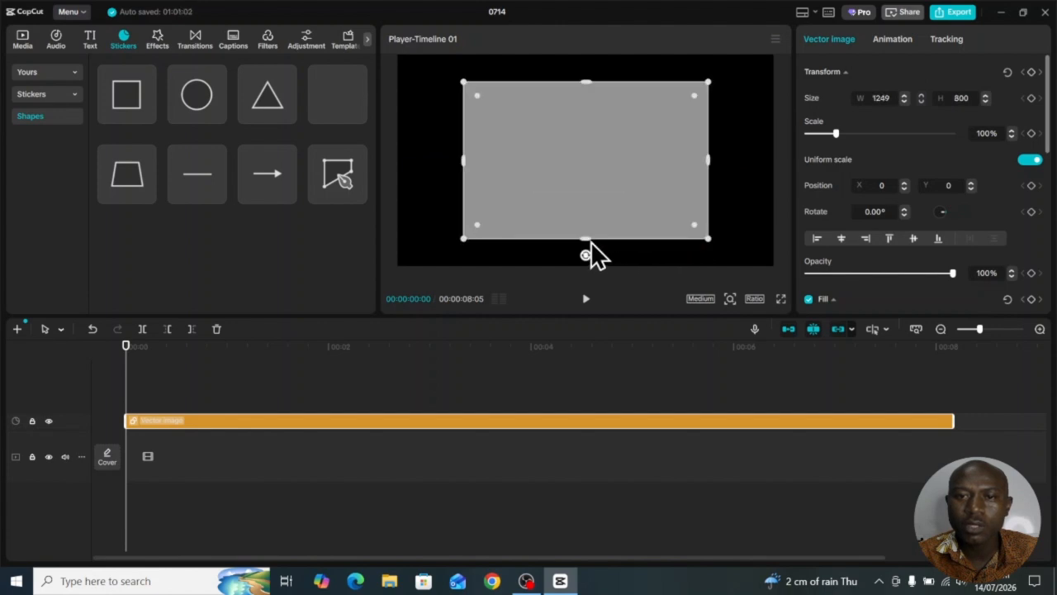
drag(585, 239, 585, 206)
drag(585, 207, 586, 207)
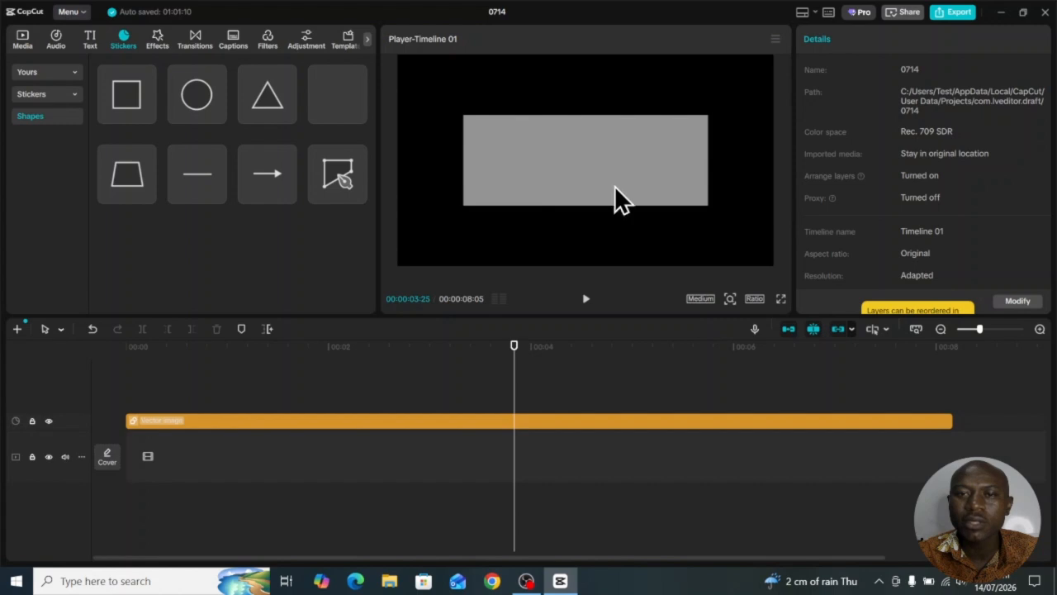
- Round all four corners of the rectangle to a radius of about 19
click(558, 162)
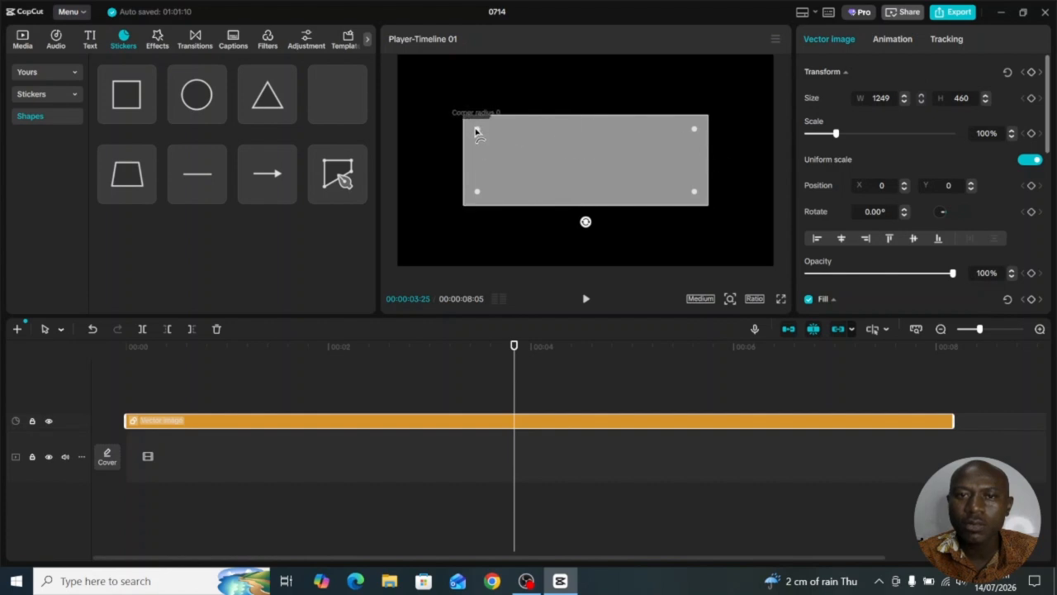
drag(476, 130, 487, 156)
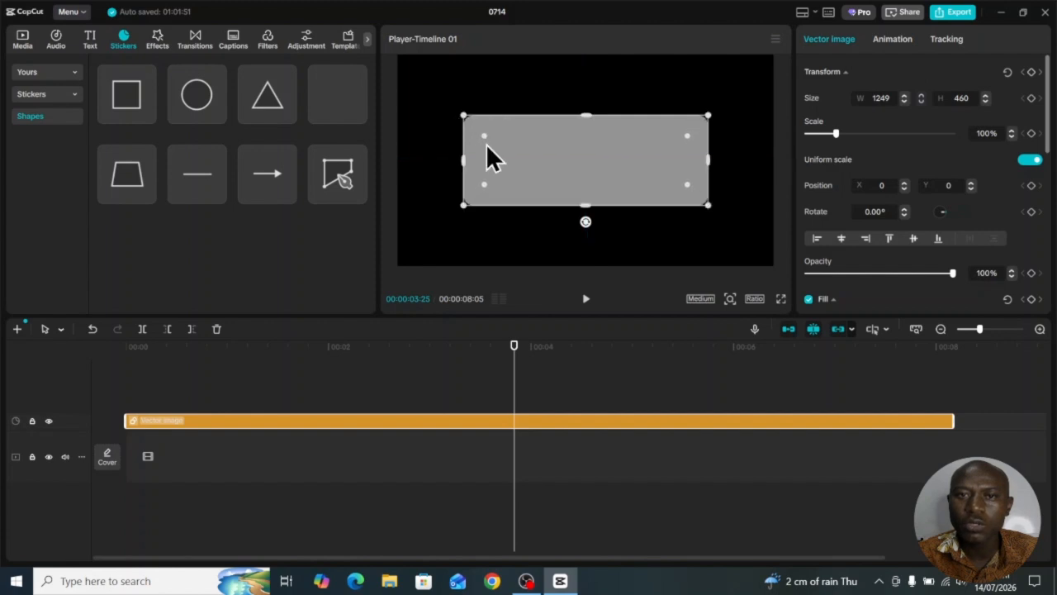
click(461, 380)
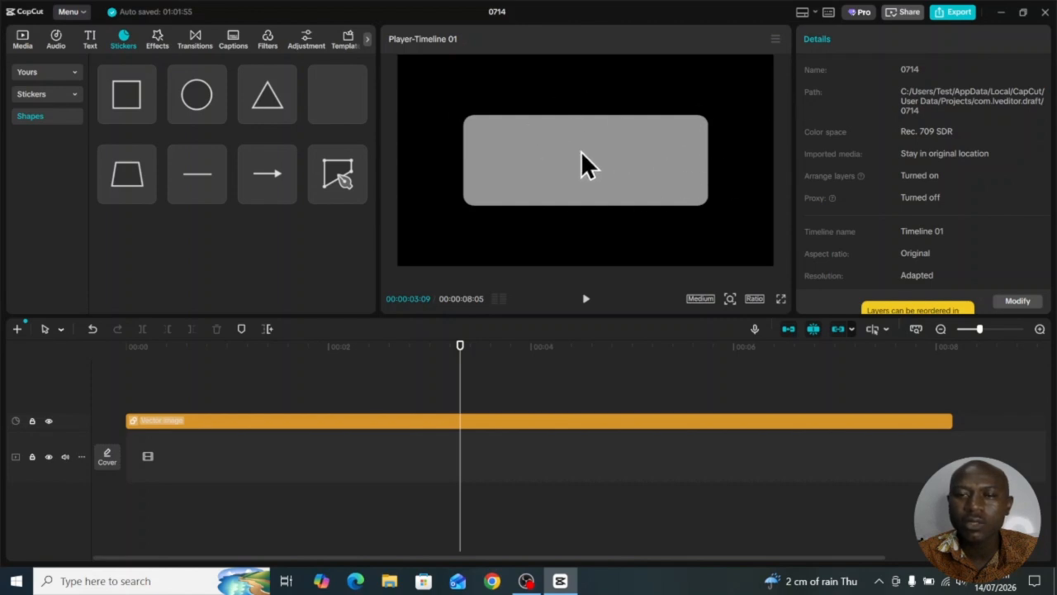
- Add a text clip with the person's full name over the rectangle, starting at 0 and spanning the shape clip's full duration
key(Home)
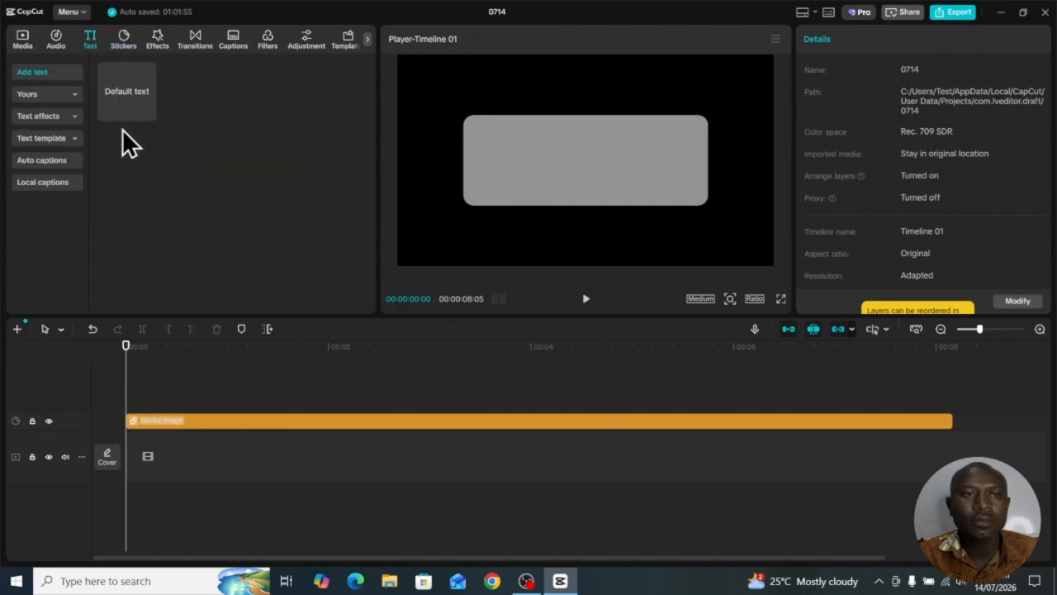
drag(128, 88, 154, 405)
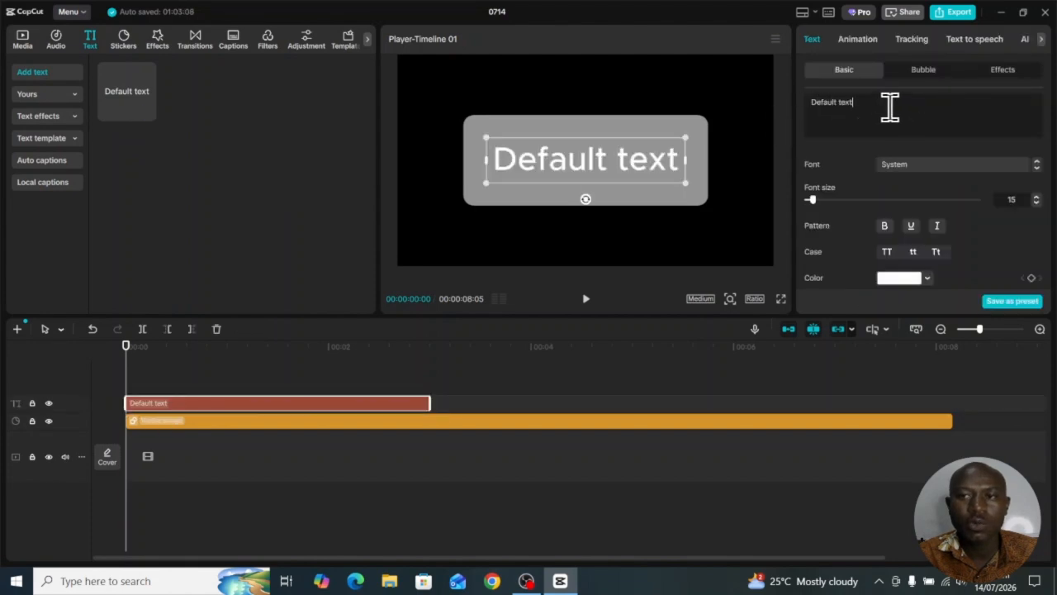
drag(889, 106, 810, 118)
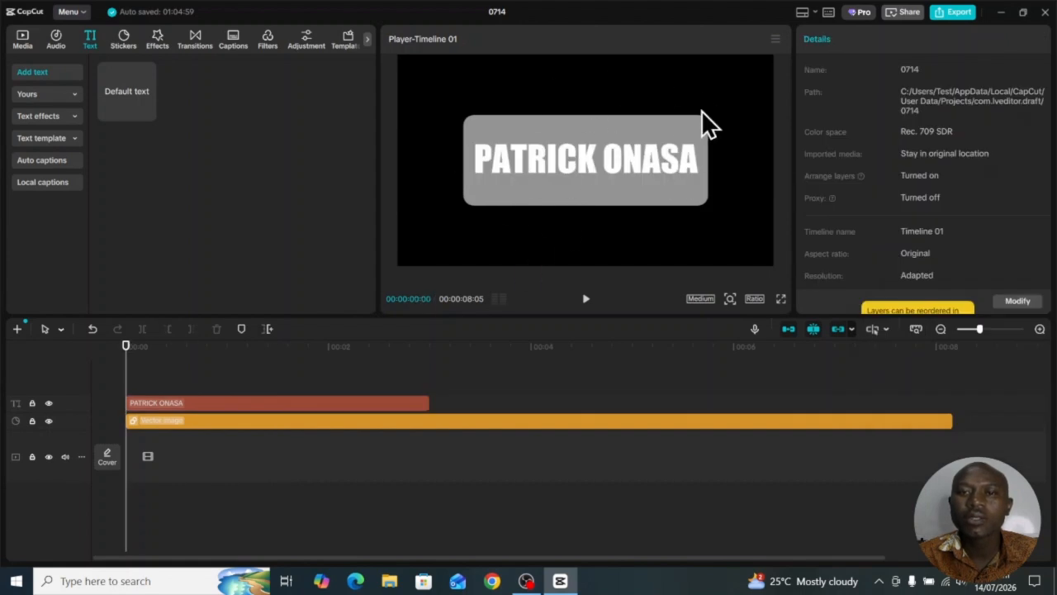
drag(429, 402, 954, 418)
- Duplicate the rectangle clip onto its own track and set the upper copy's fill opacity to 0%
click(341, 421)
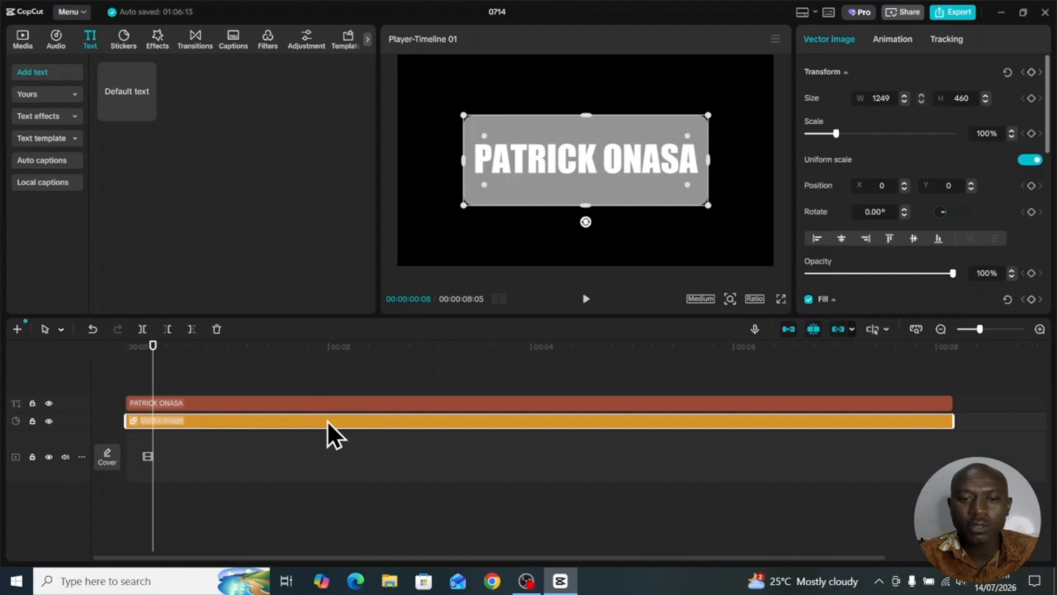
drag(327, 420, 329, 440)
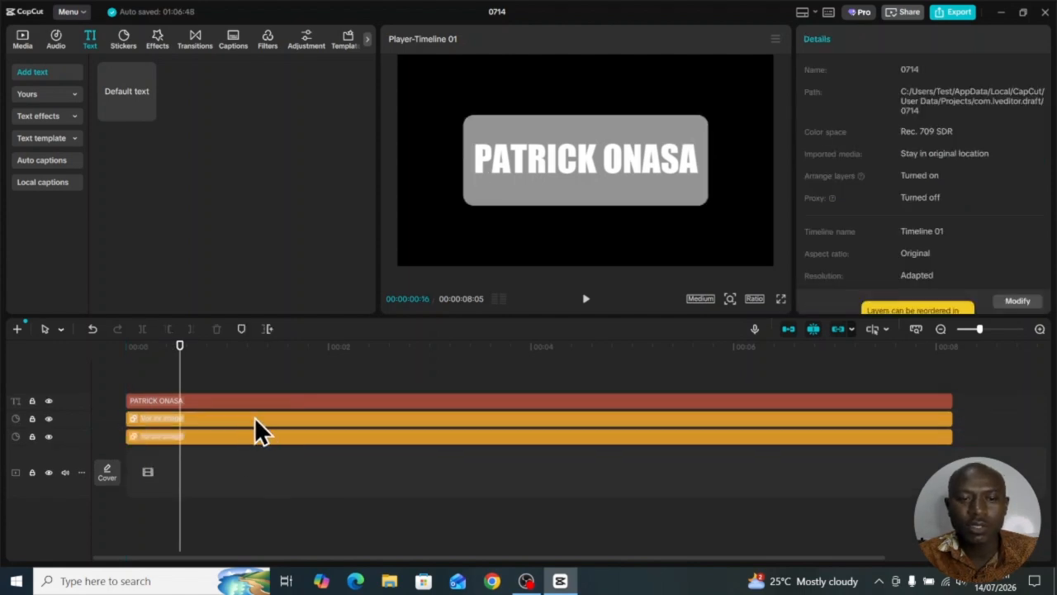
click(257, 418)
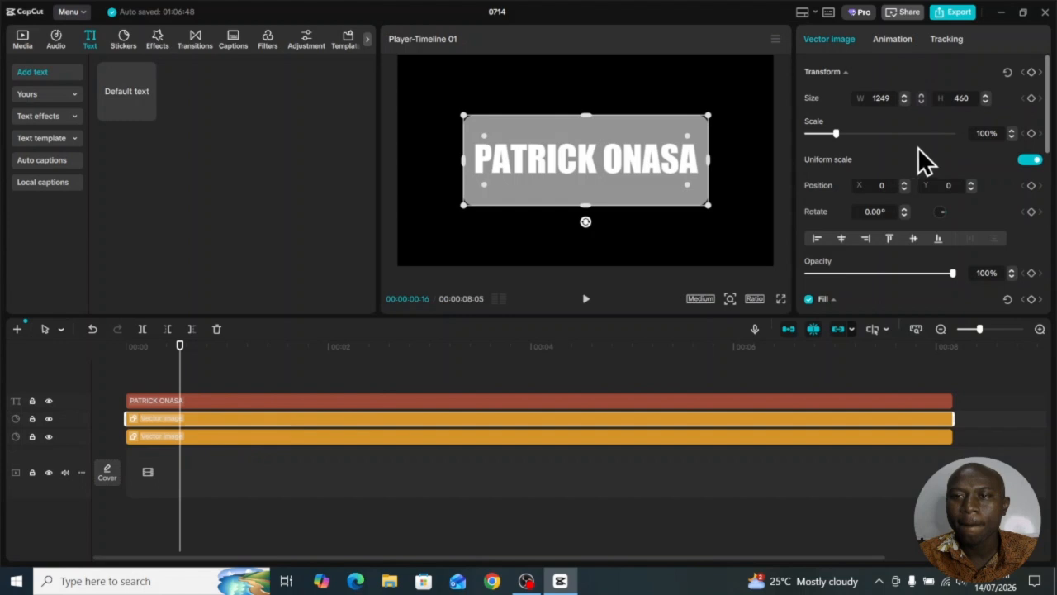
scroll(991, 203, down, 5)
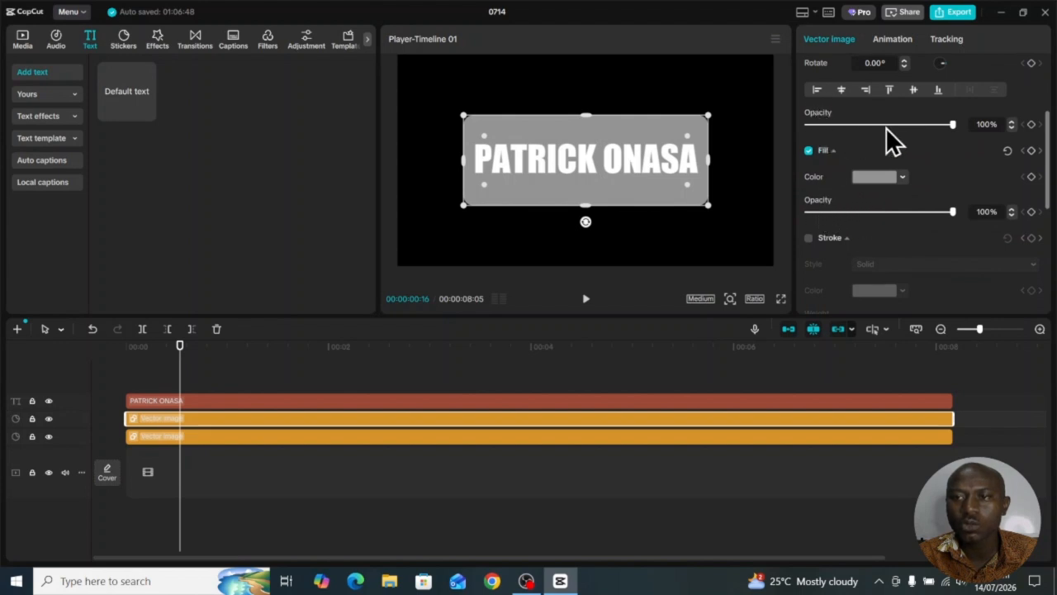
scroll(851, 162, down, 1)
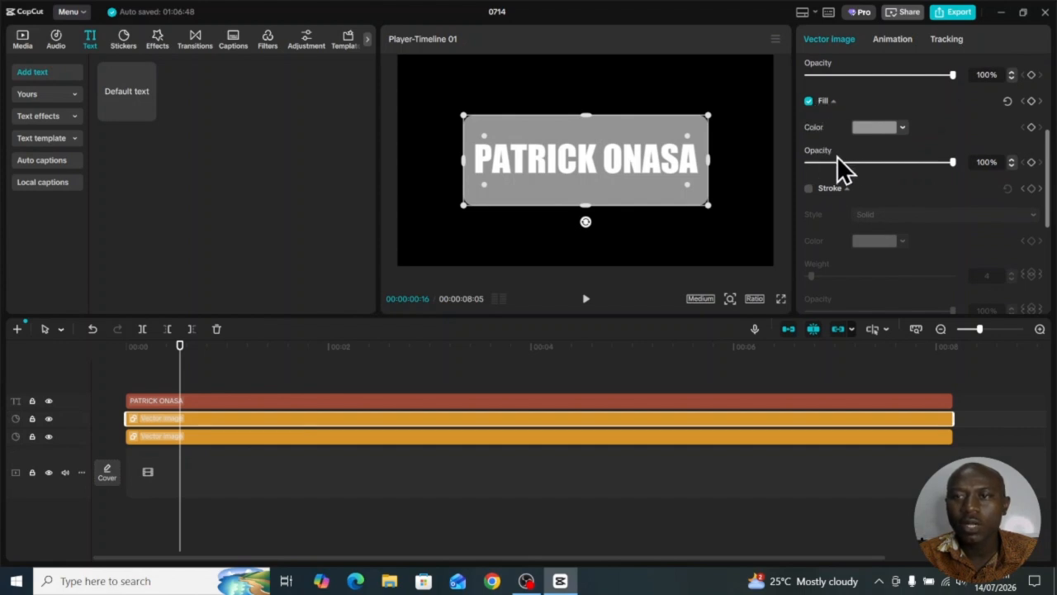
drag(953, 164, 799, 162)
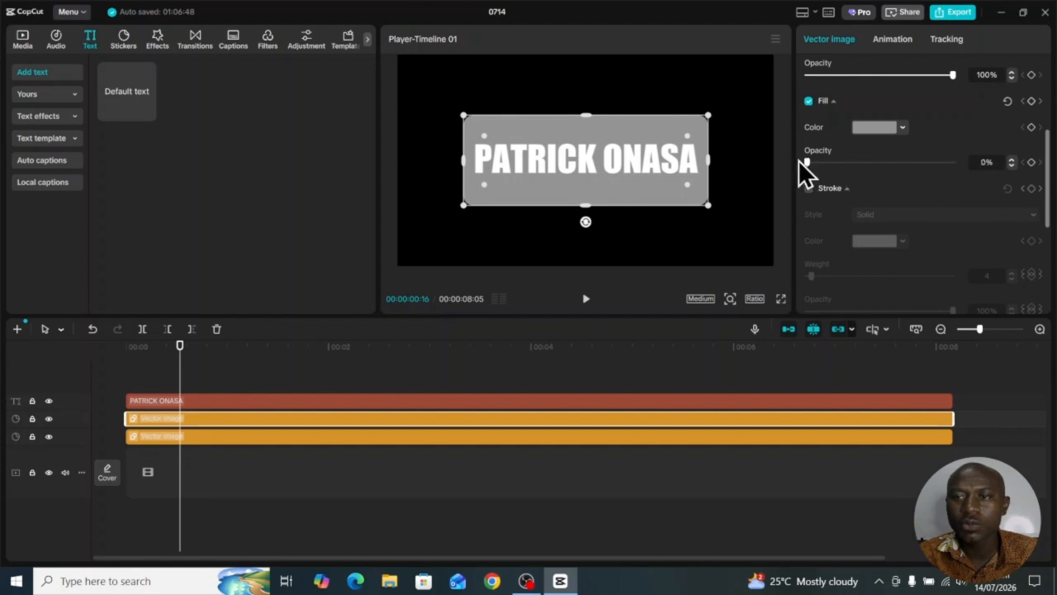
click(903, 128)
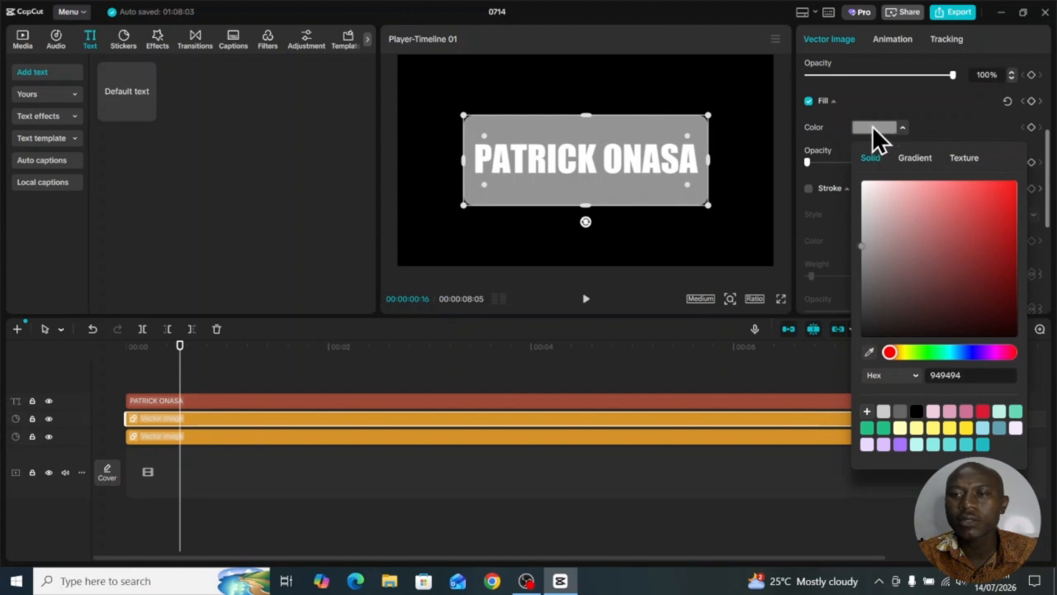
click(872, 126)
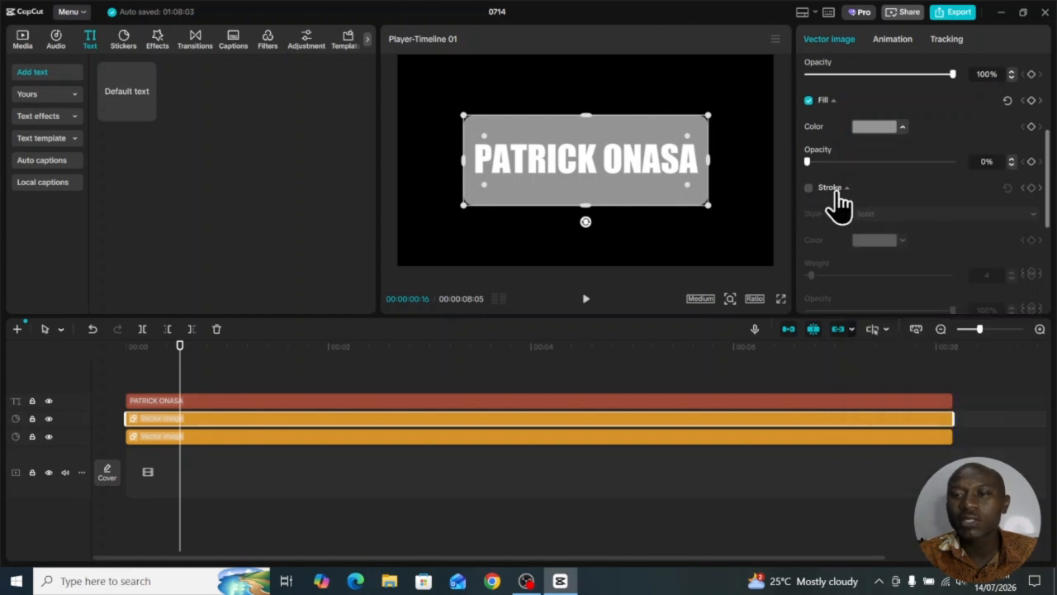
- Enable a solid stroke on the upper rectangle, colour it pink DC0C89, and increase its weight slightly
click(811, 189)
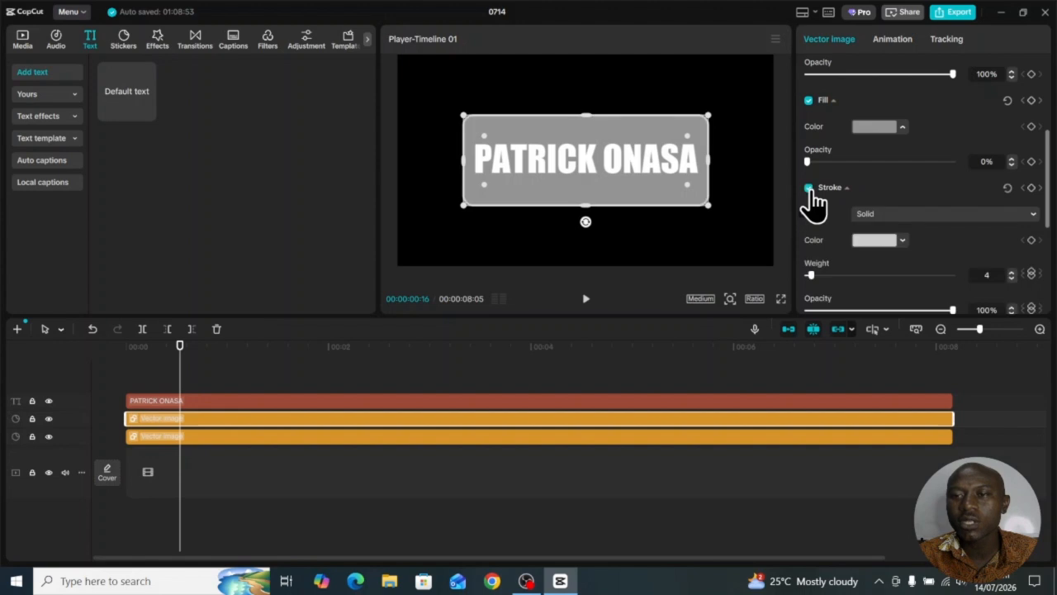
scroll(877, 204, down, 1)
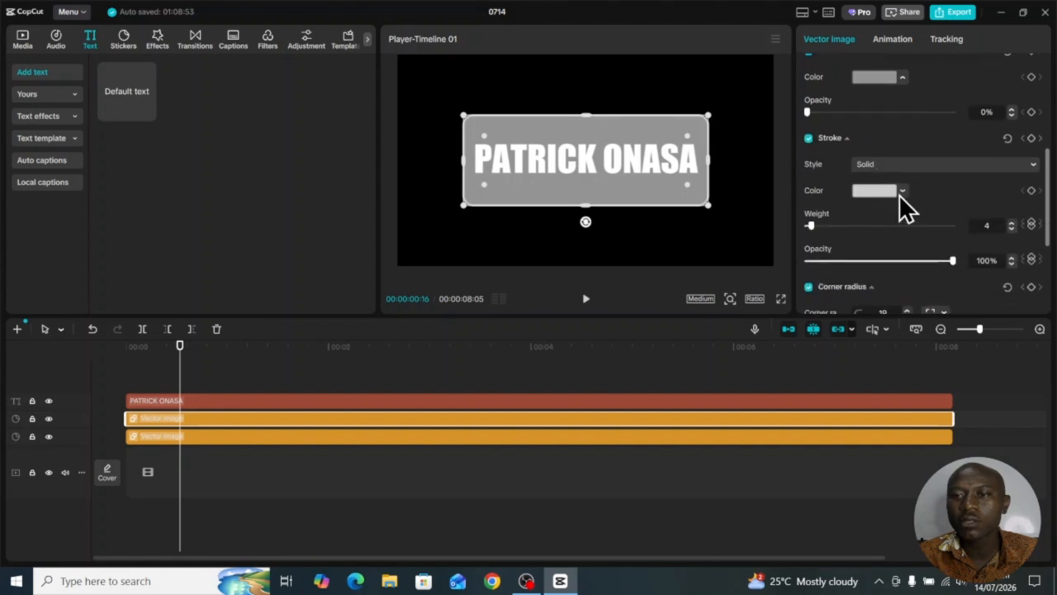
click(902, 192)
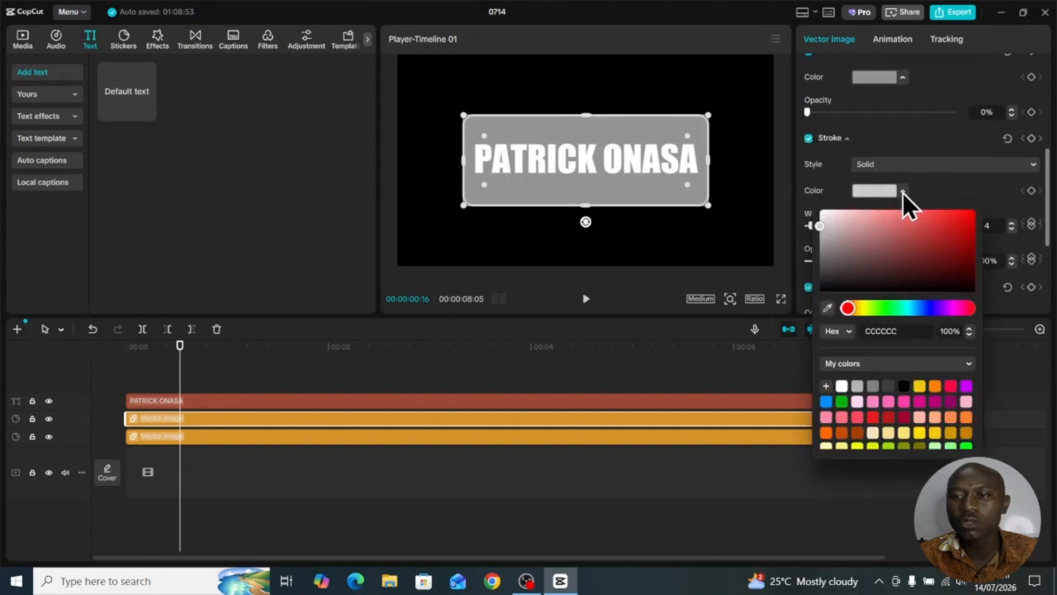
click(921, 407)
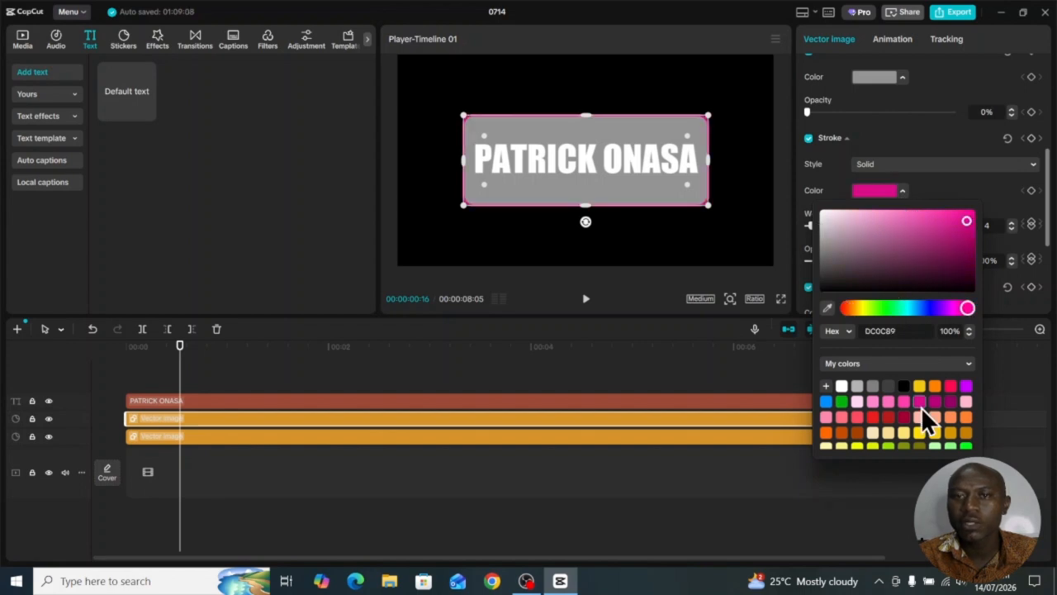
click(902, 191)
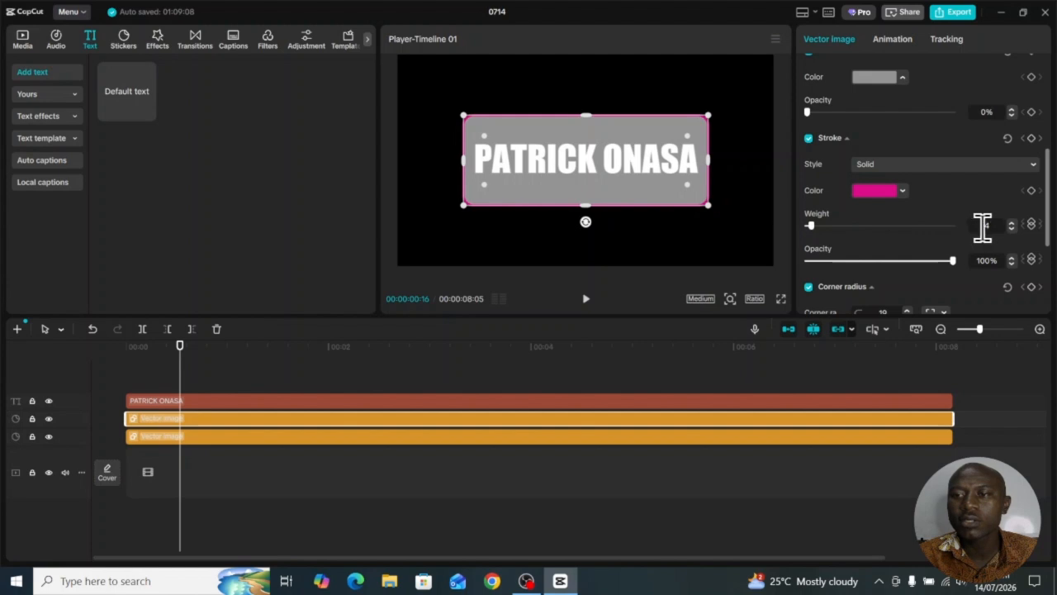
click(1011, 222)
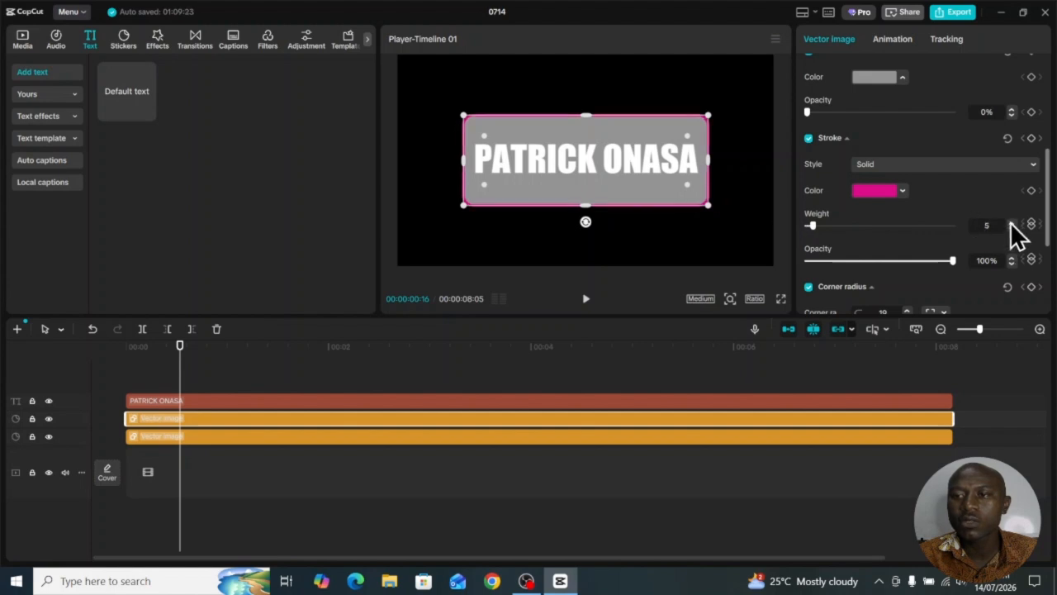
click(1011, 222)
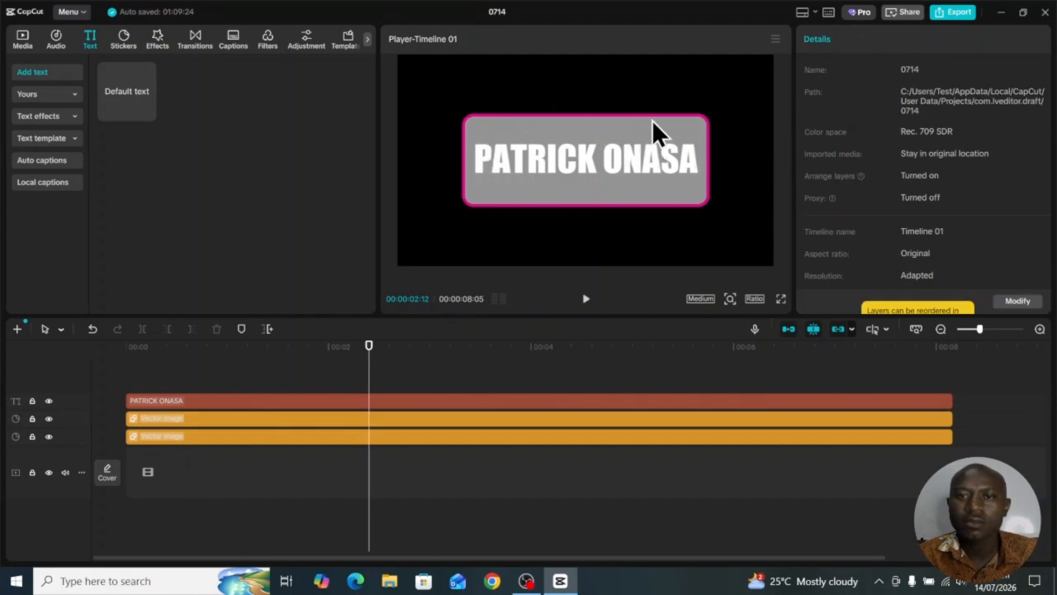
- Lower the fill opacity of the bottom rectangle to make its grey background semi-transparent
click(293, 438)
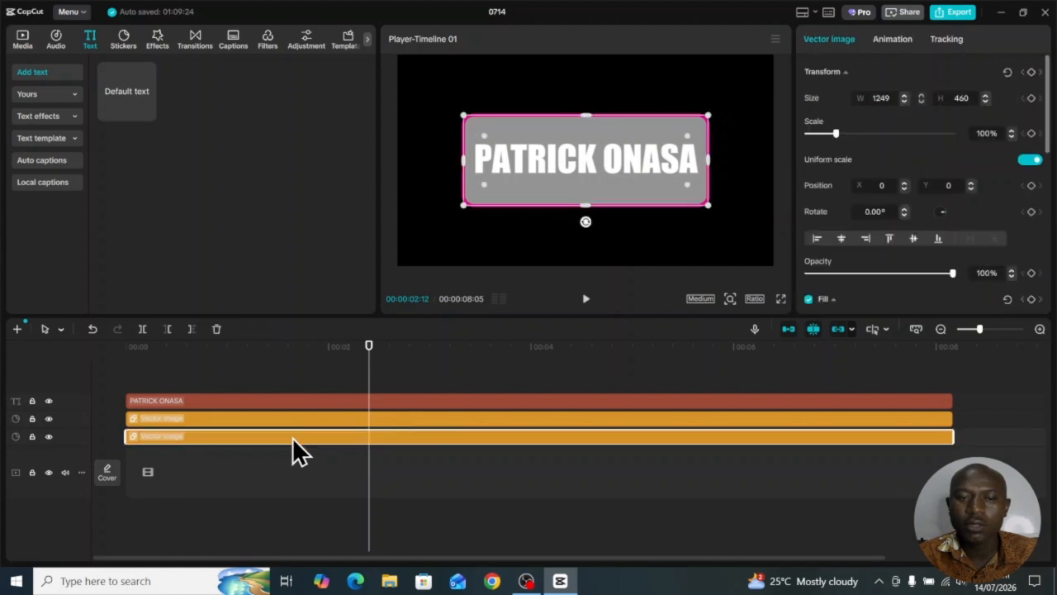
scroll(936, 149, down, 3)
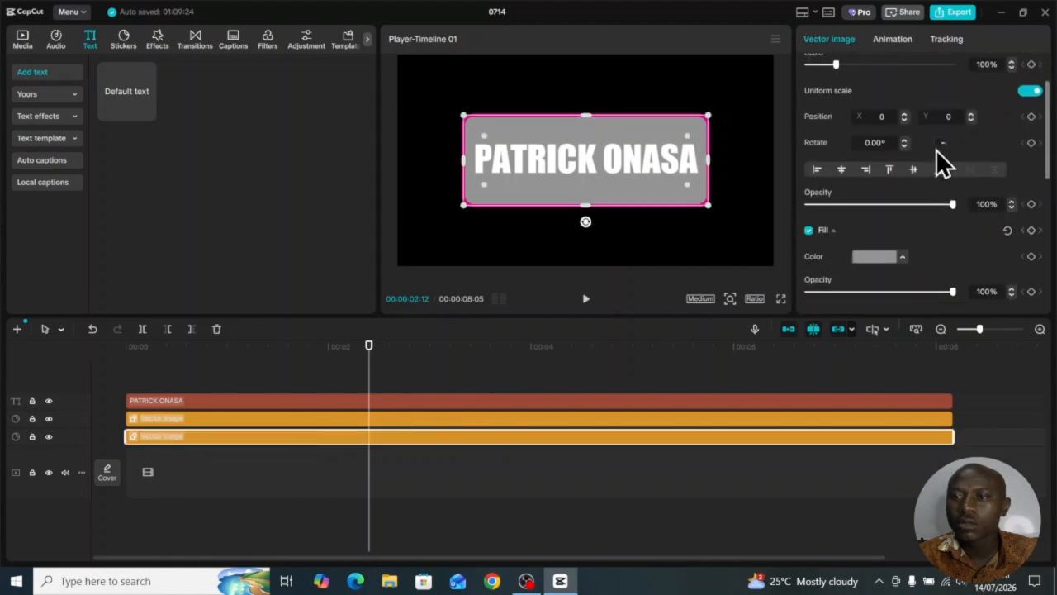
scroll(957, 227, down, 3)
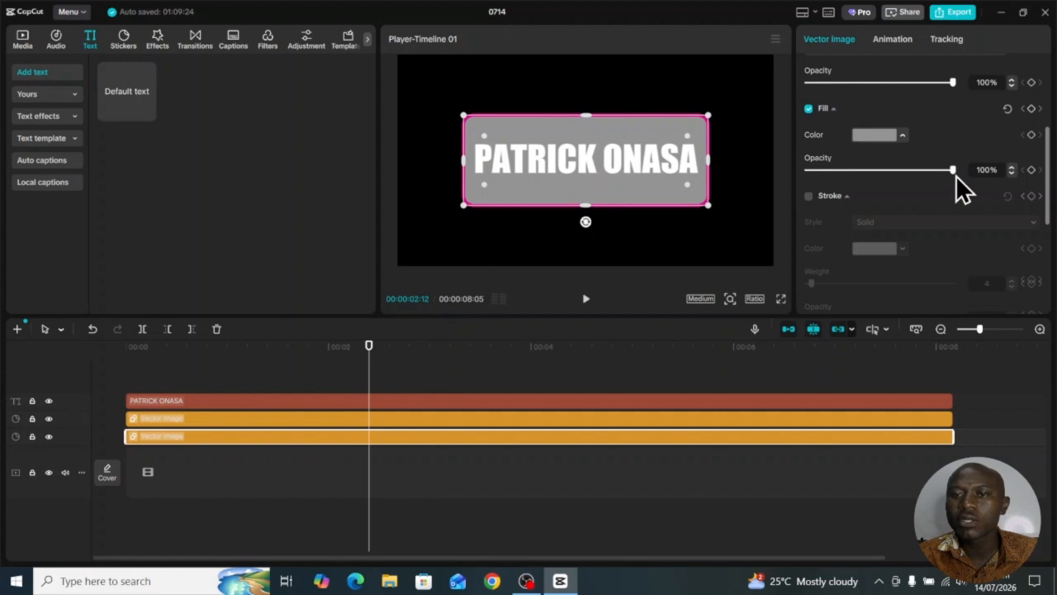
drag(957, 174, 906, 182)
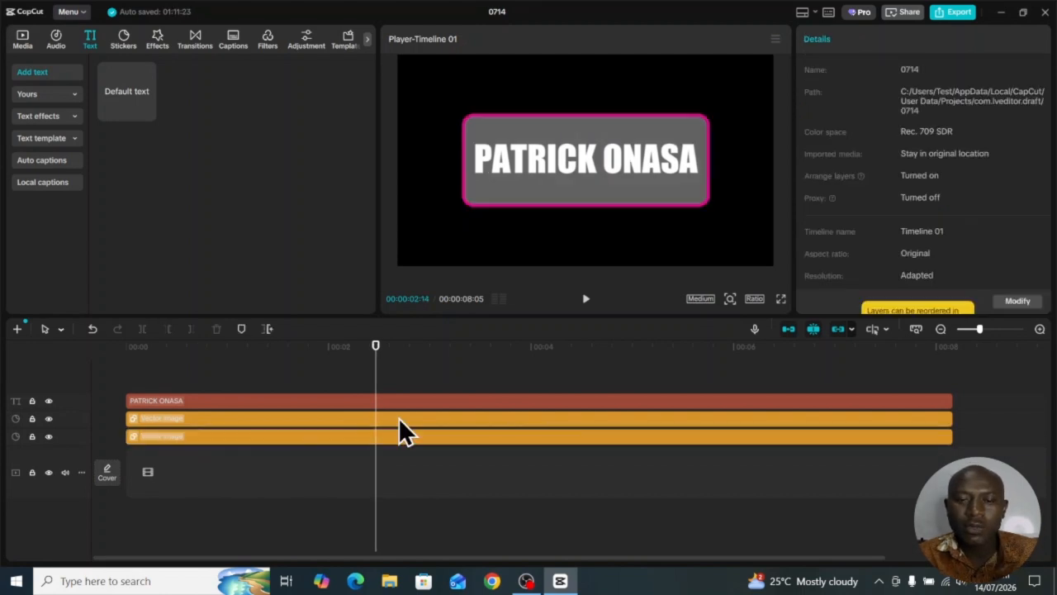
- Convert the upper outlined rectangle into a compound clip
click(399, 430)
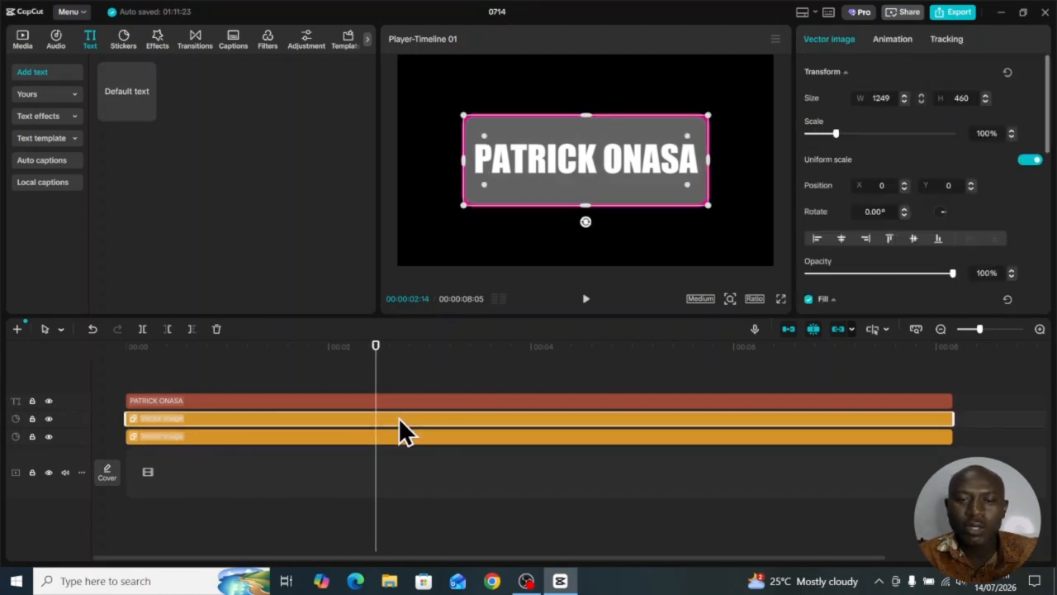
right_click(398, 419)
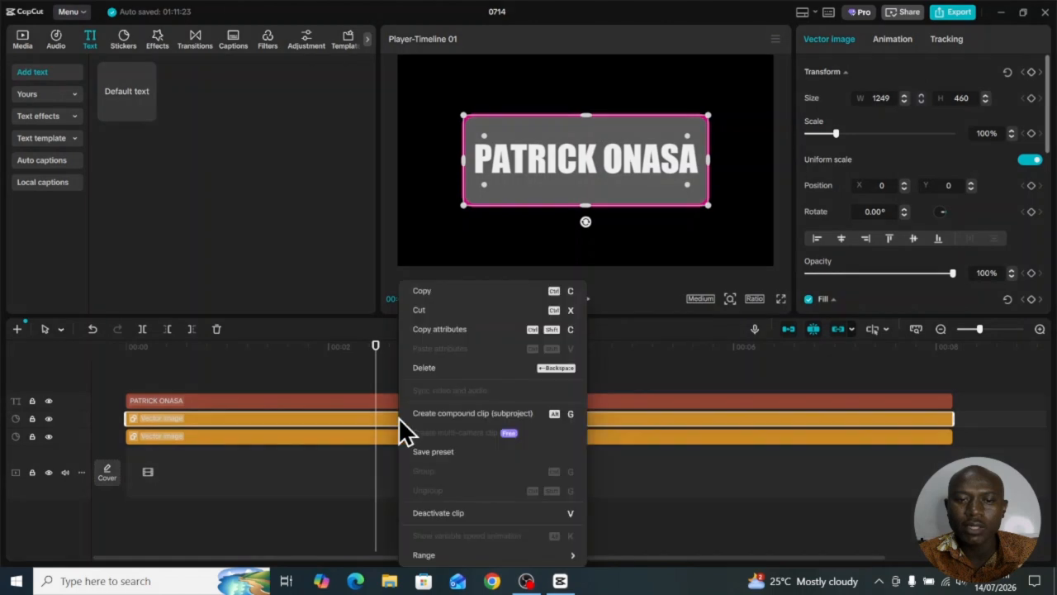
click(445, 411)
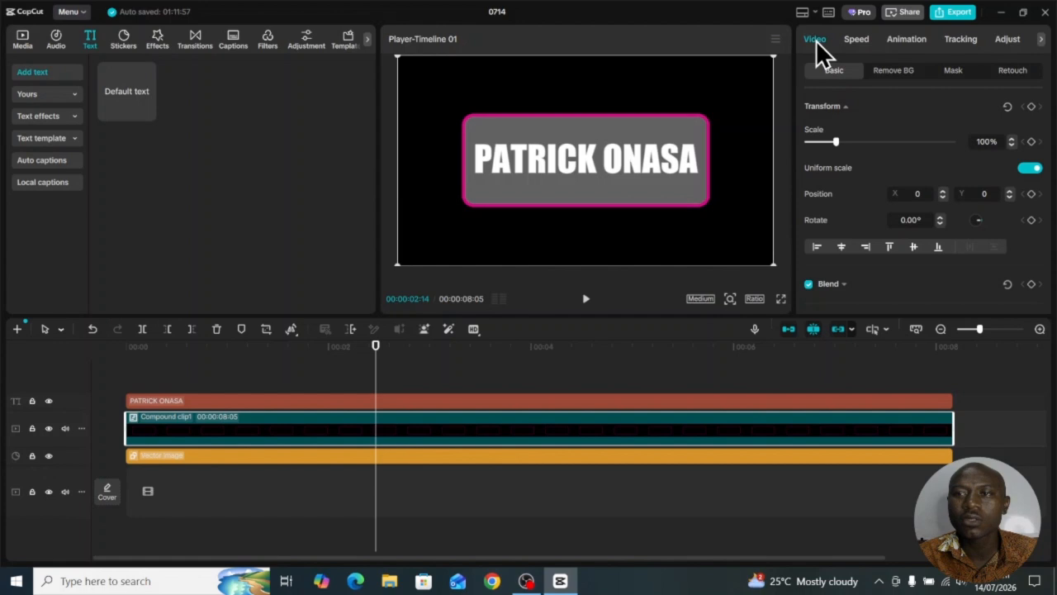
- Add a Filmstrip mask to the compound clip and rotate it to a steep diagonal of about -121°
click(958, 74)
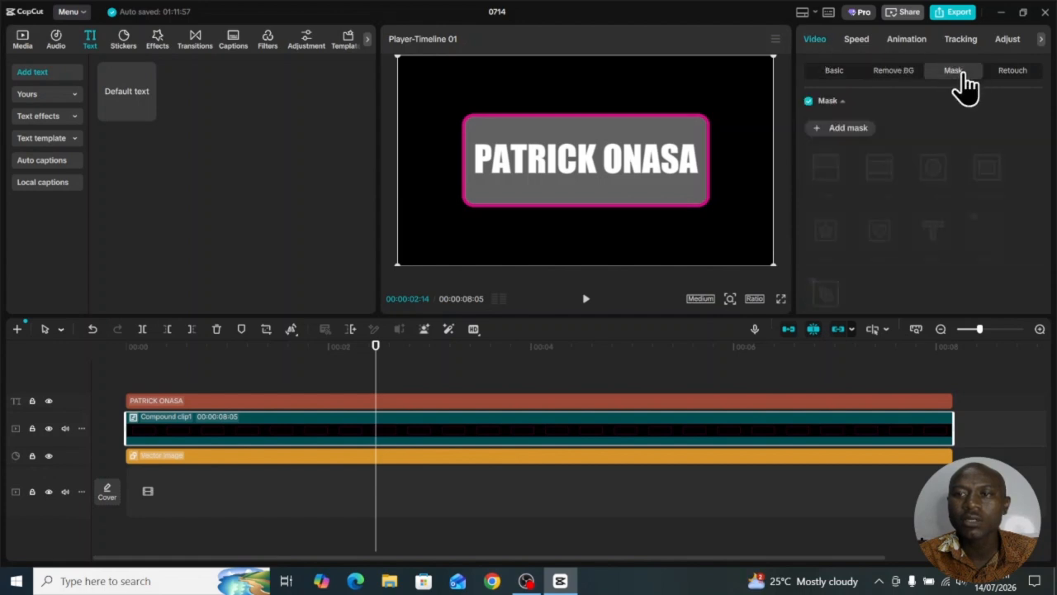
click(845, 130)
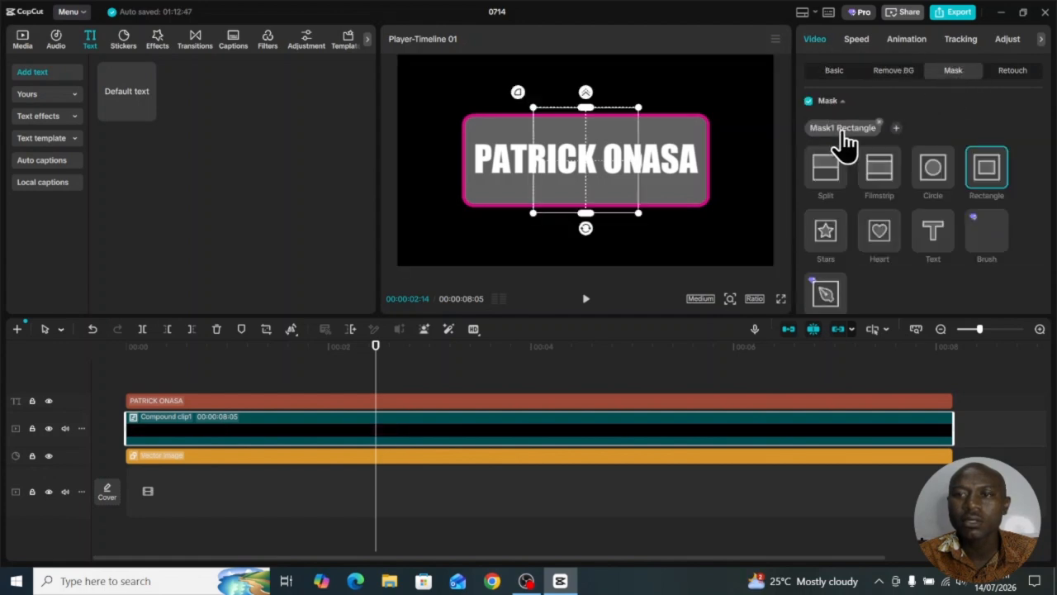
click(874, 197)
drag(583, 229, 670, 124)
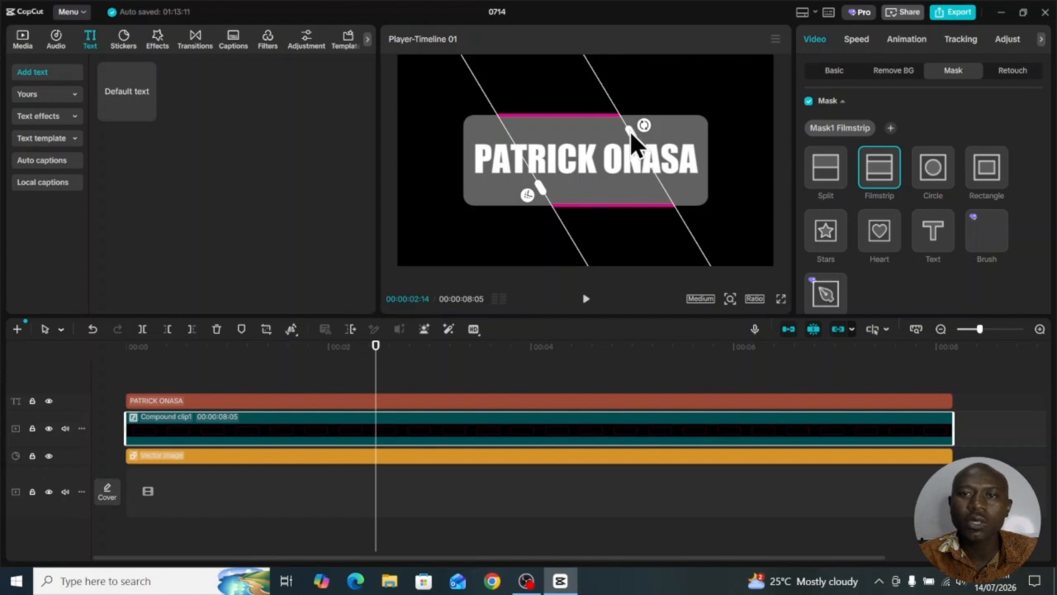
- Narrow the Filmstrip mask to a size of about 272 and soften its edges with a feather of about 31
drag(630, 130, 604, 136)
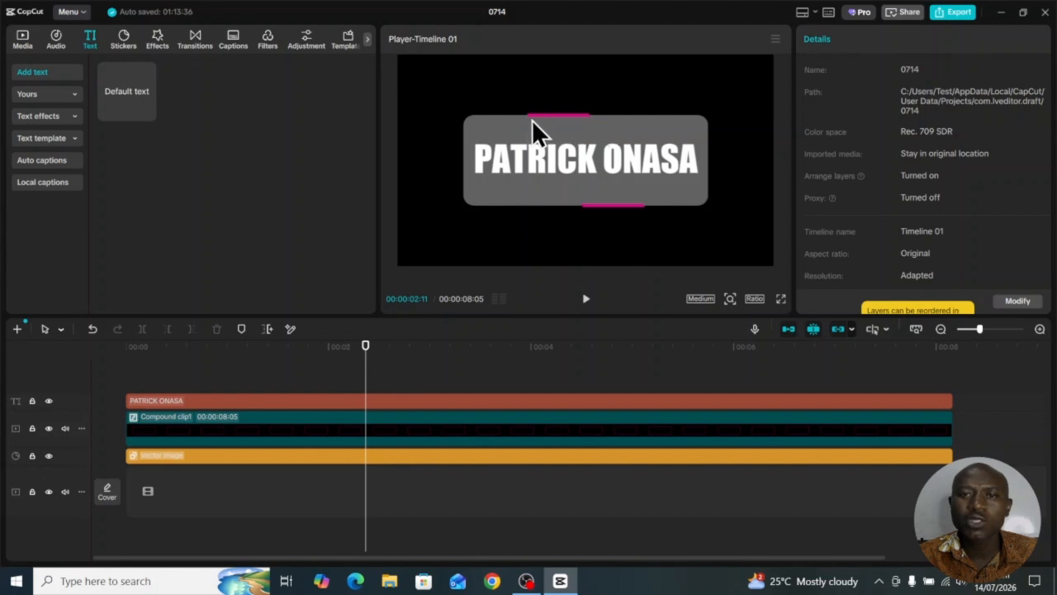
click(576, 132)
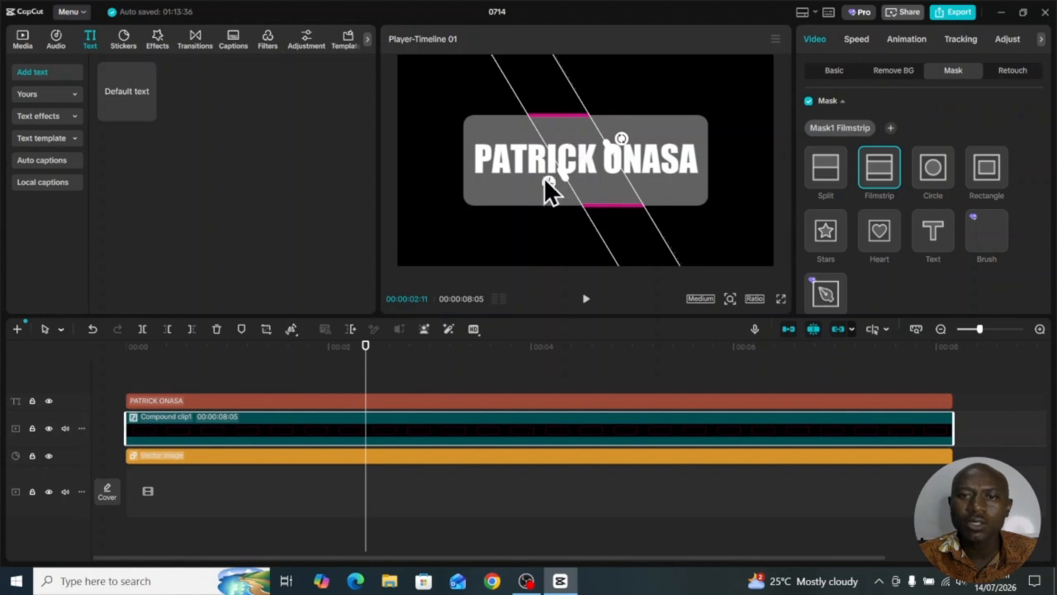
drag(541, 180, 527, 182)
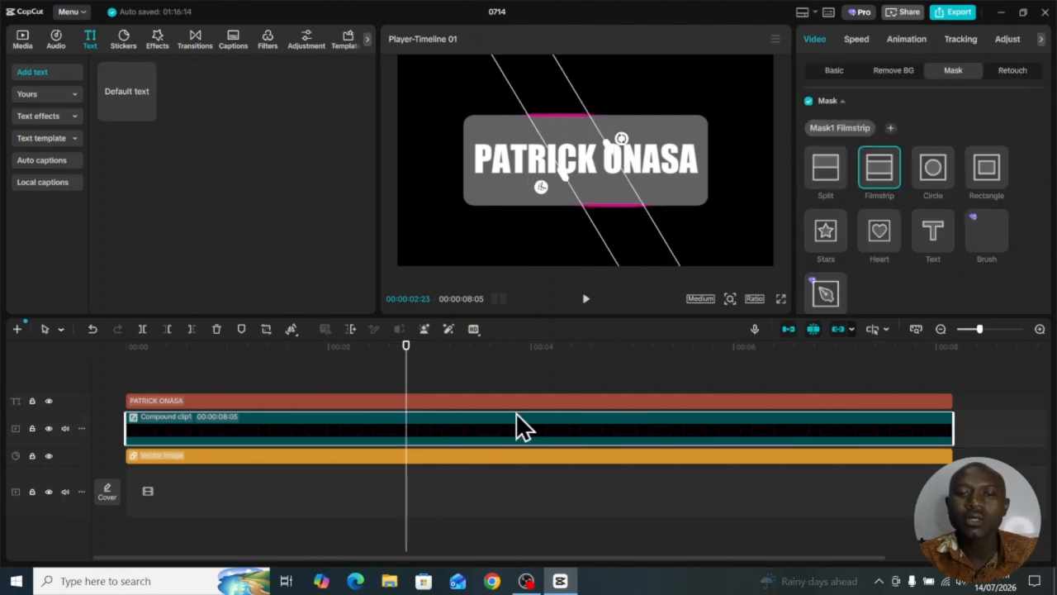
- Add a keyframe for all mask settings at the very start of the compound clip
drag(404, 368, 76, 366)
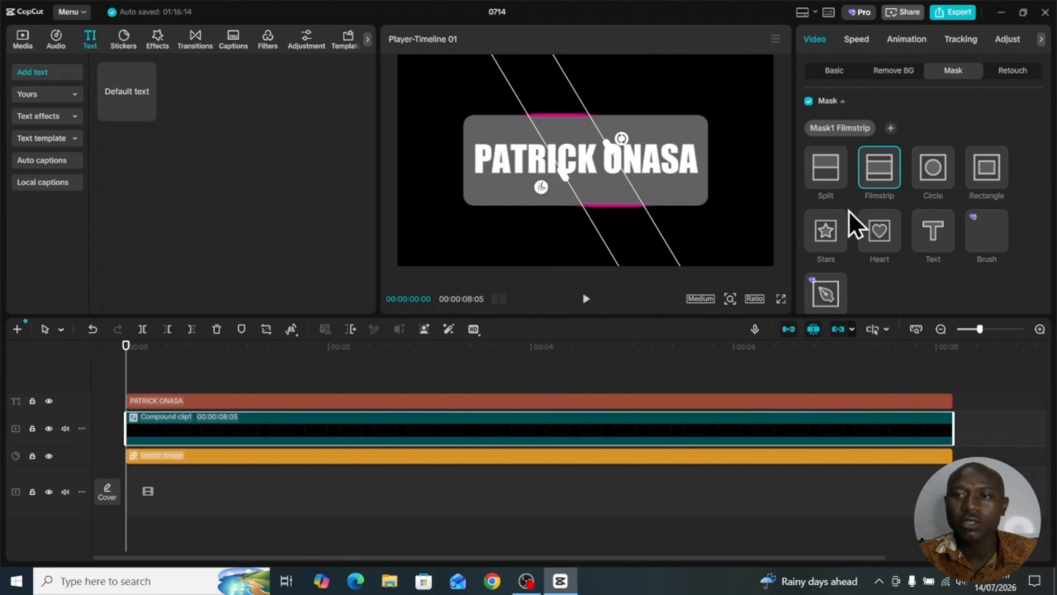
scroll(994, 113, down, 3)
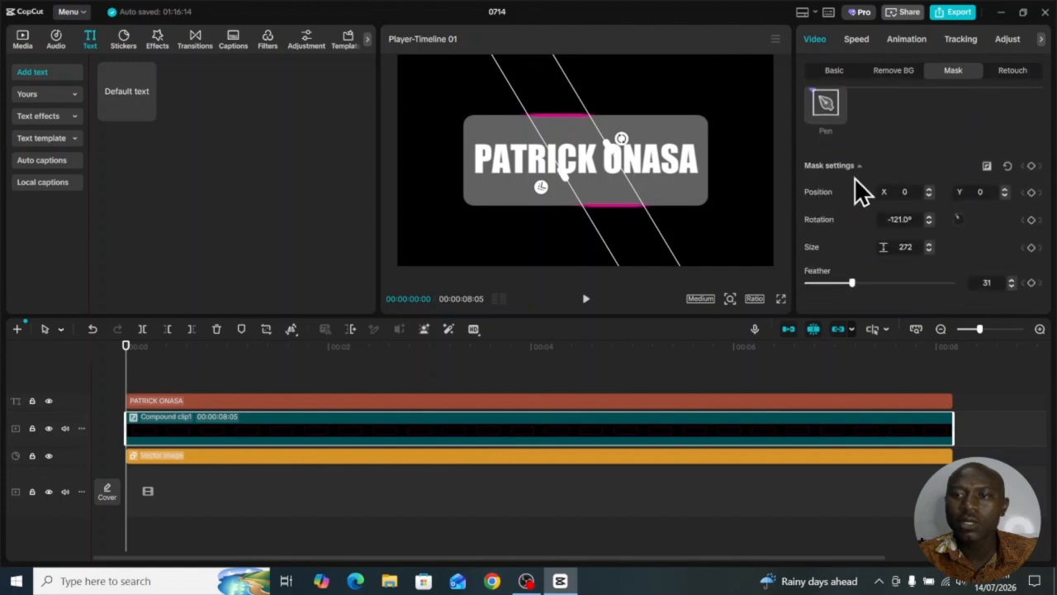
click(1031, 166)
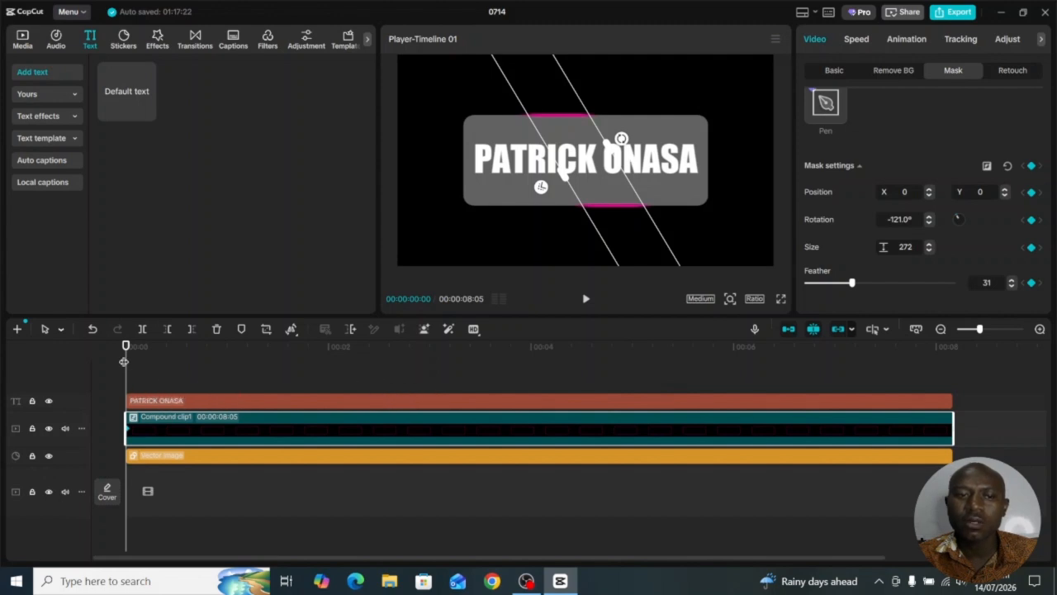
- Add a keyframe for all mask settings at the clip's end, 00:00:08:05, and spin the mask there to about -882°
drag(124, 361, 902, 382)
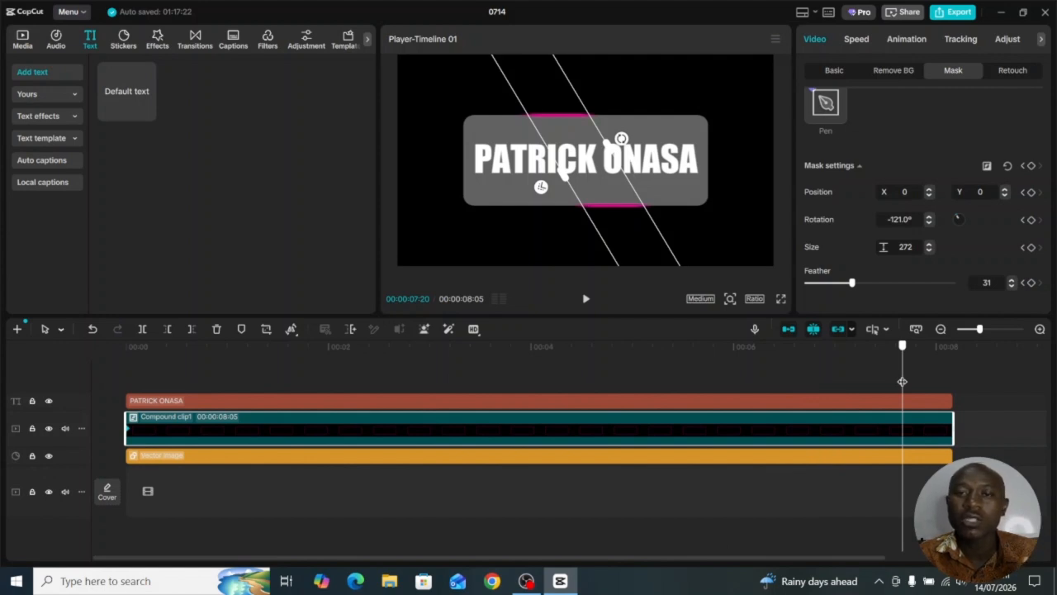
drag(902, 382, 960, 387)
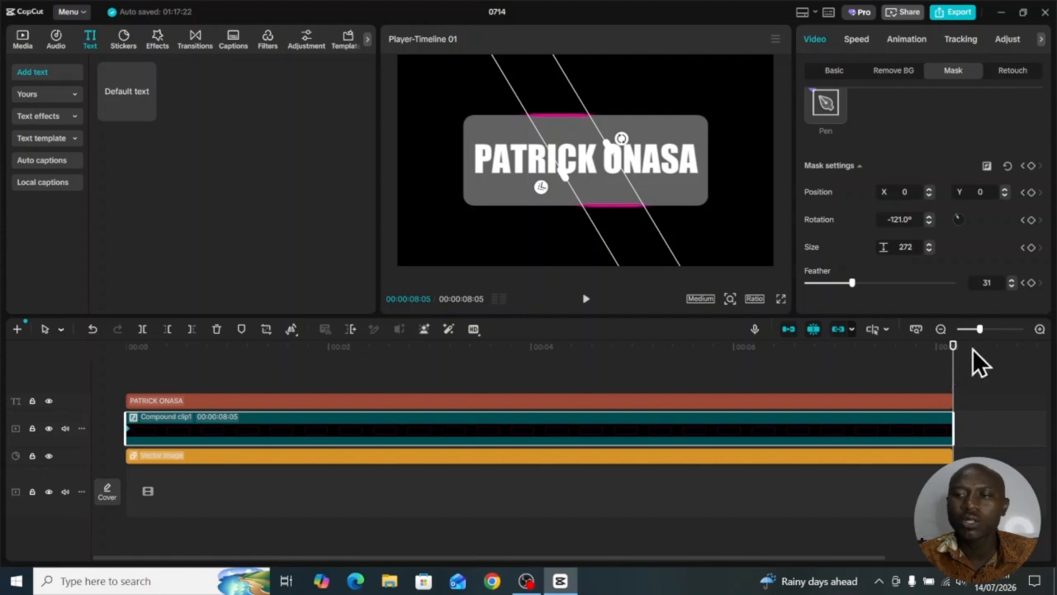
click(1032, 166)
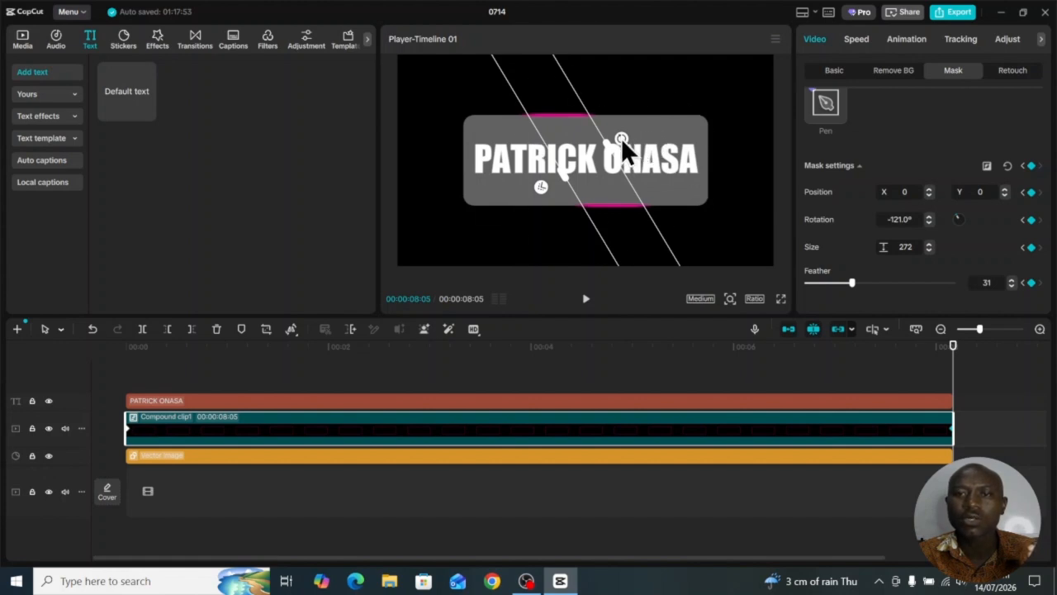
mouse_move(621, 138)
mouse_down()
mouse_move(393, 334)
mouse_move(627, 264)
mouse_move(642, 219)
mouse_move(616, 109)
mouse_move(586, 89)
mouse_move(511, 88)
mouse_move(456, 145)
mouse_move(465, 276)
mouse_move(592, 312)
mouse_move(645, 234)
mouse_move(634, 137)
mouse_move(625, 132)
mouse_up()
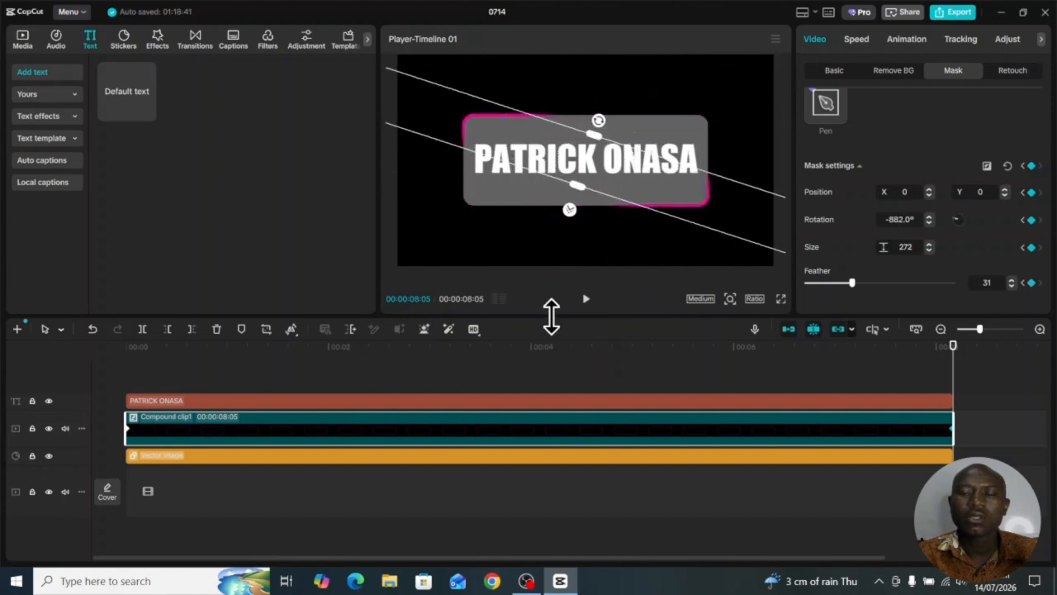
- Play the title animation full screen from the start of the timeline to check the moving outline
click(456, 366)
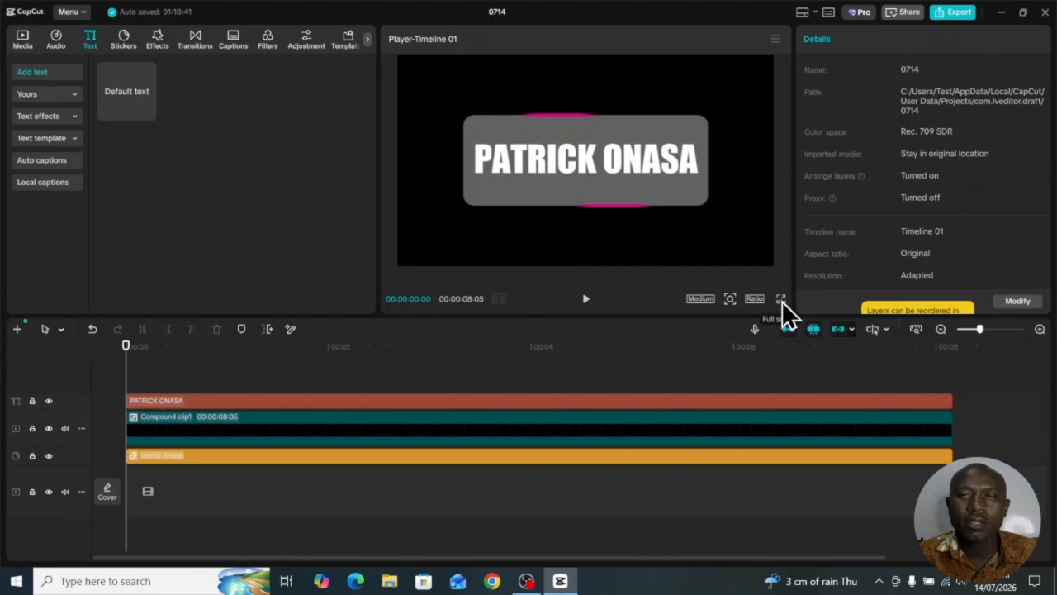
click(781, 300)
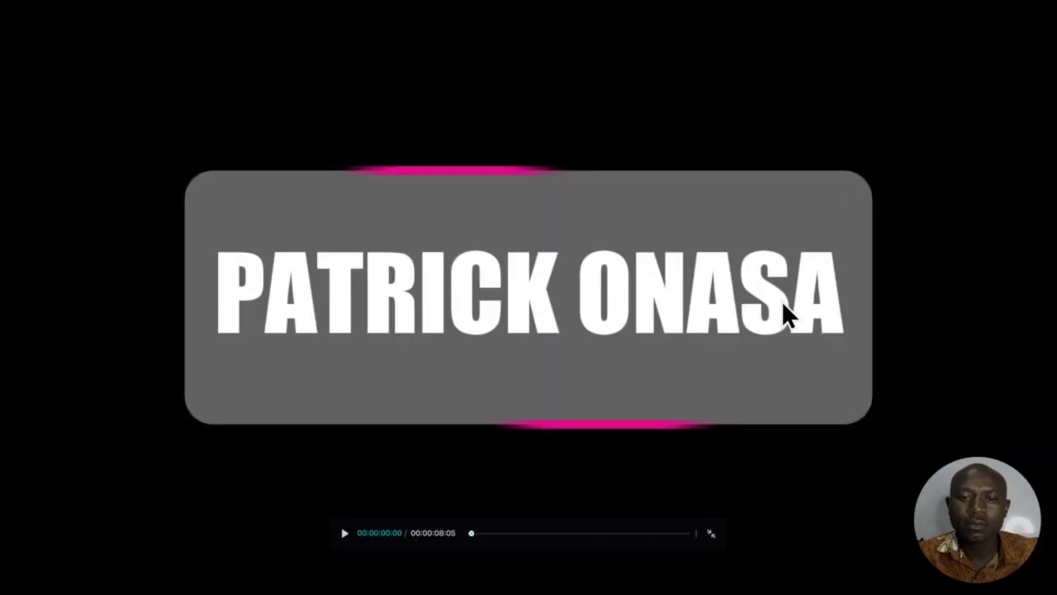
key(space)
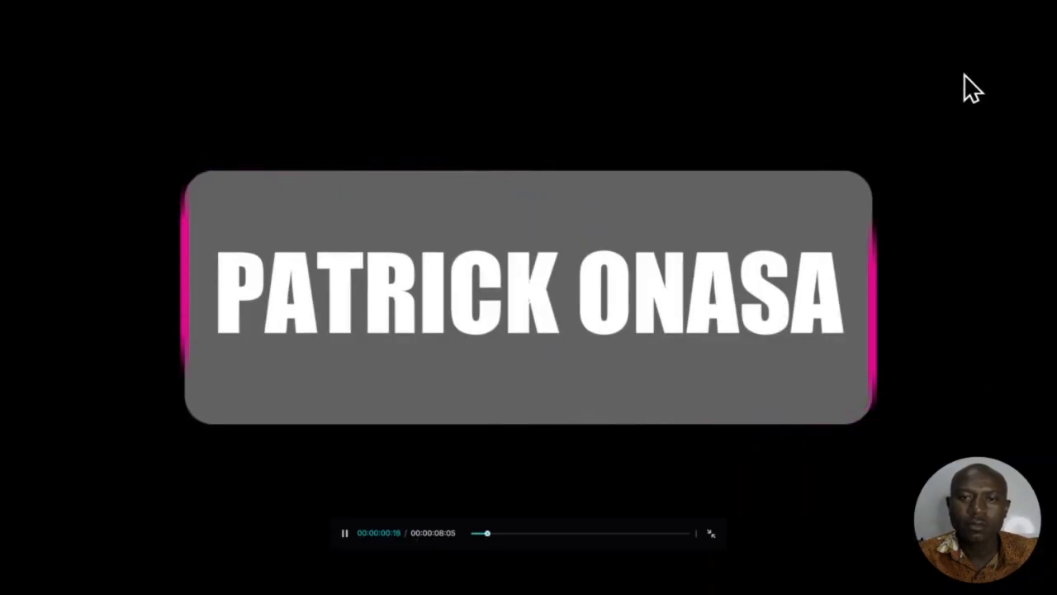